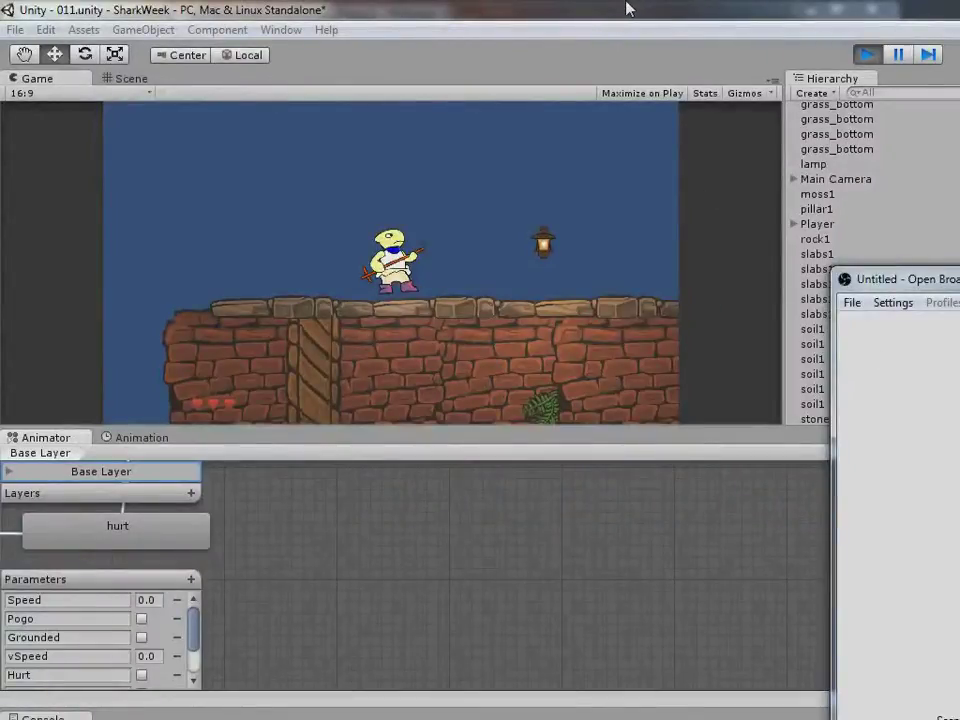
# Run the player right along the brick wall, turn back briefly, then head right again.
pyautogui.click(628, 8)
pyautogui.press('Right')
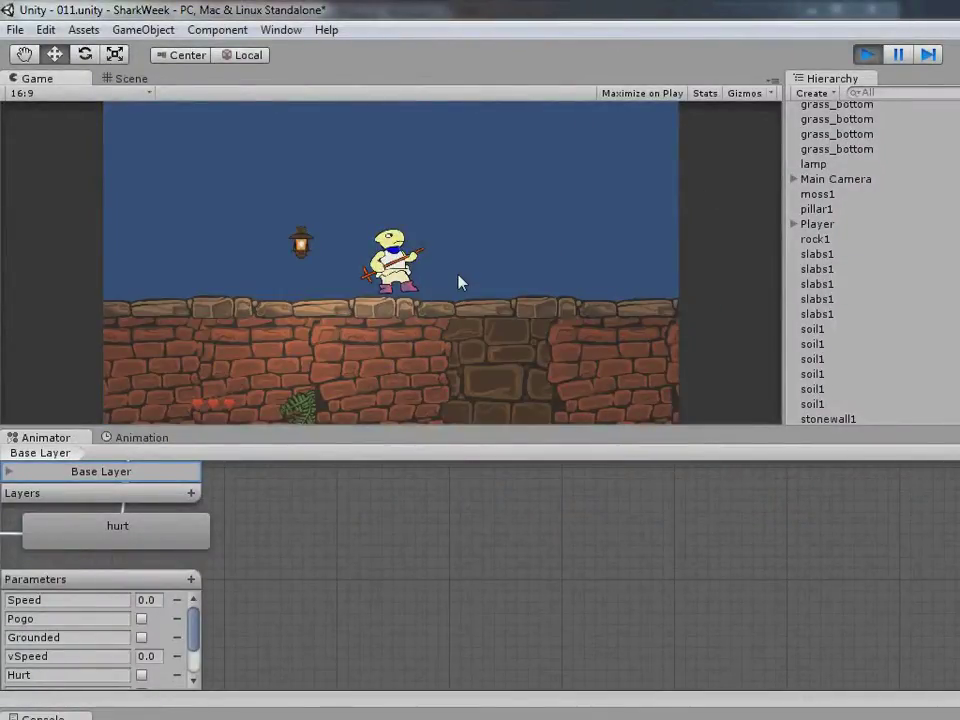
pyautogui.press('Right')
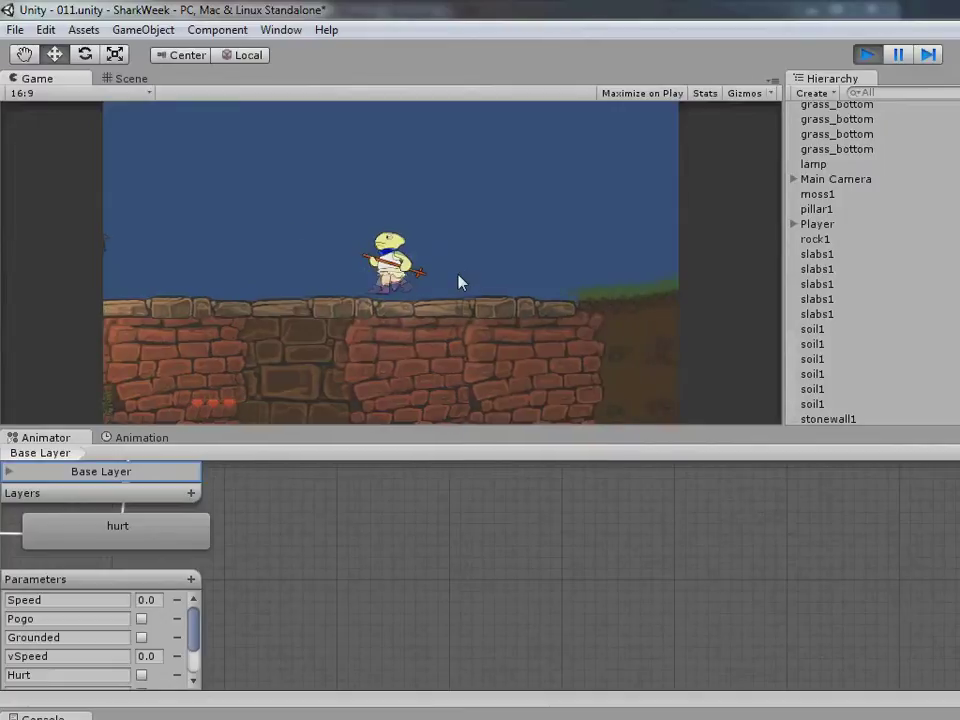
pyautogui.press('Left')
pyautogui.press('Right')
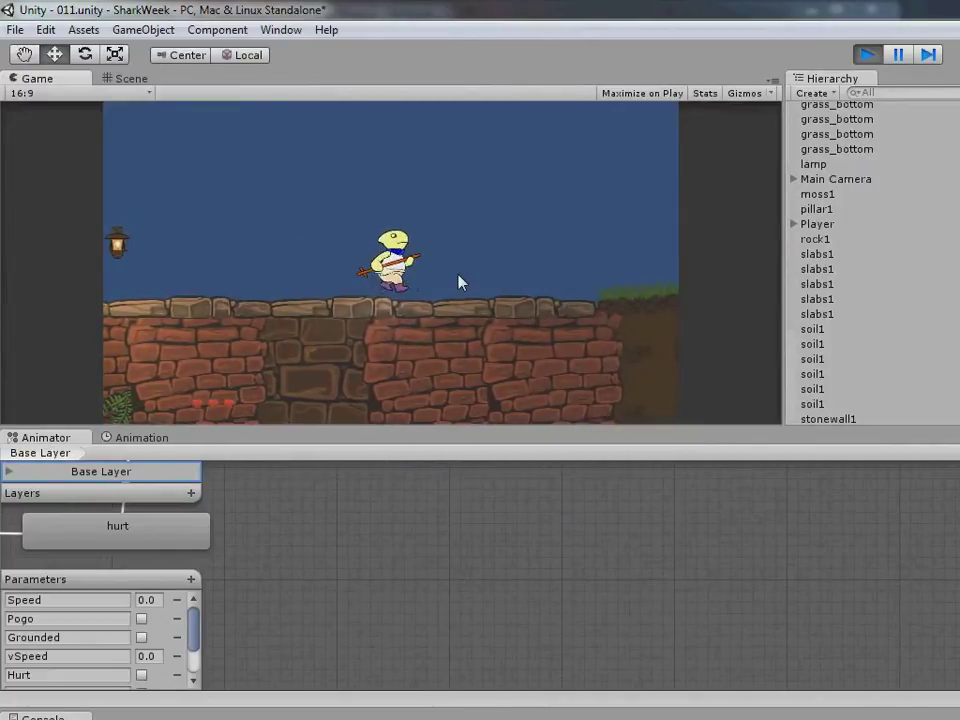
# Run the player up the grass slope and back down twice, ending at the brick wall.
pyautogui.press('Right')
pyautogui.press('Right')
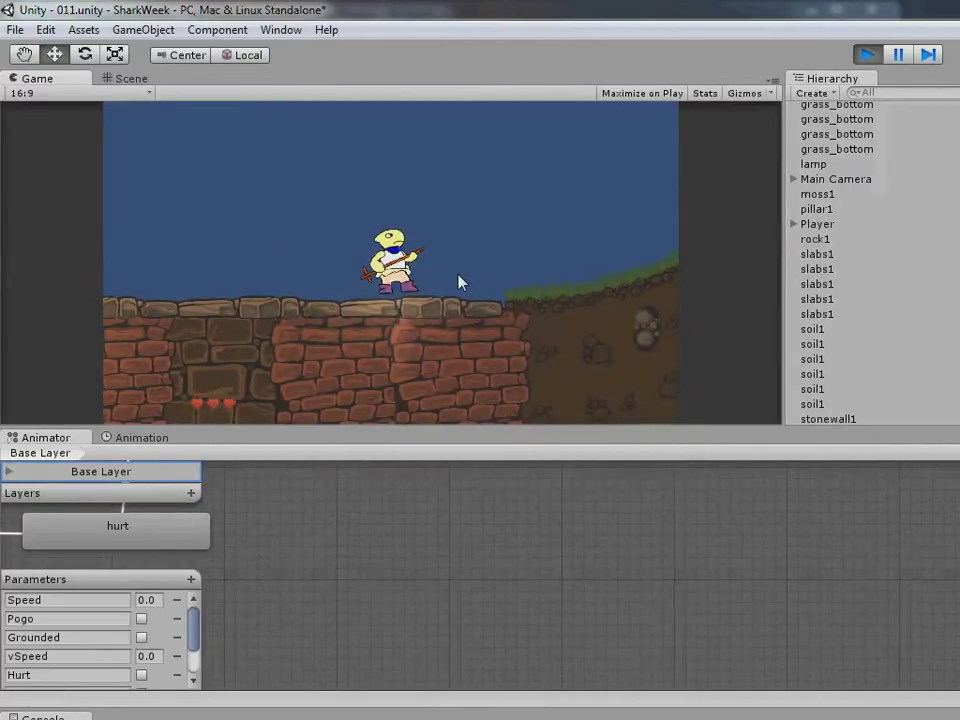
pyautogui.press('Right')
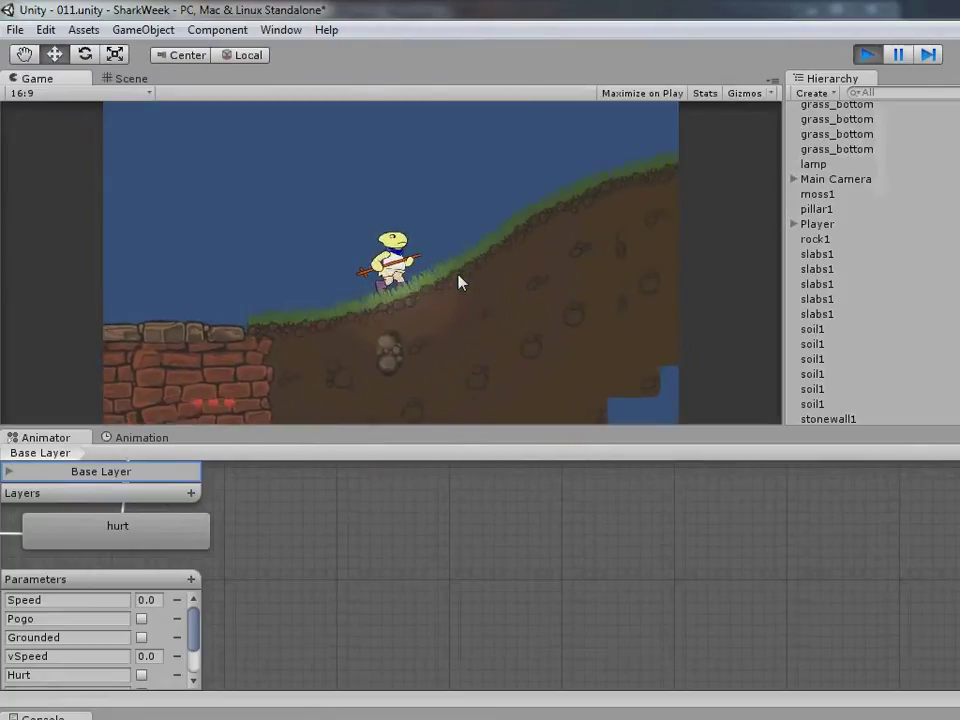
pyautogui.press('Right')
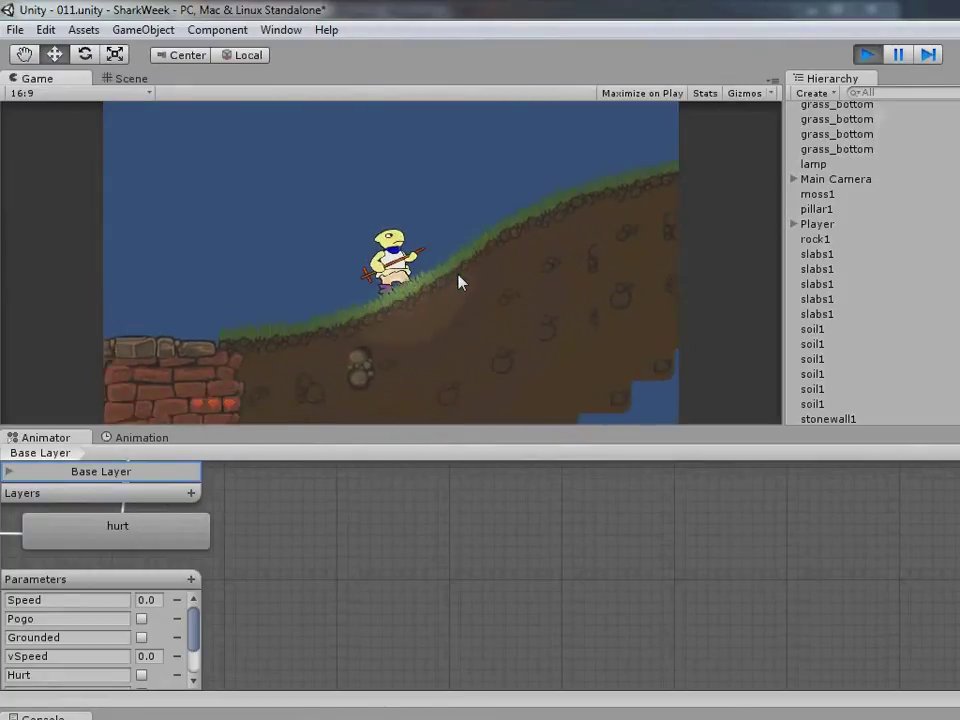
pyautogui.press('Left')
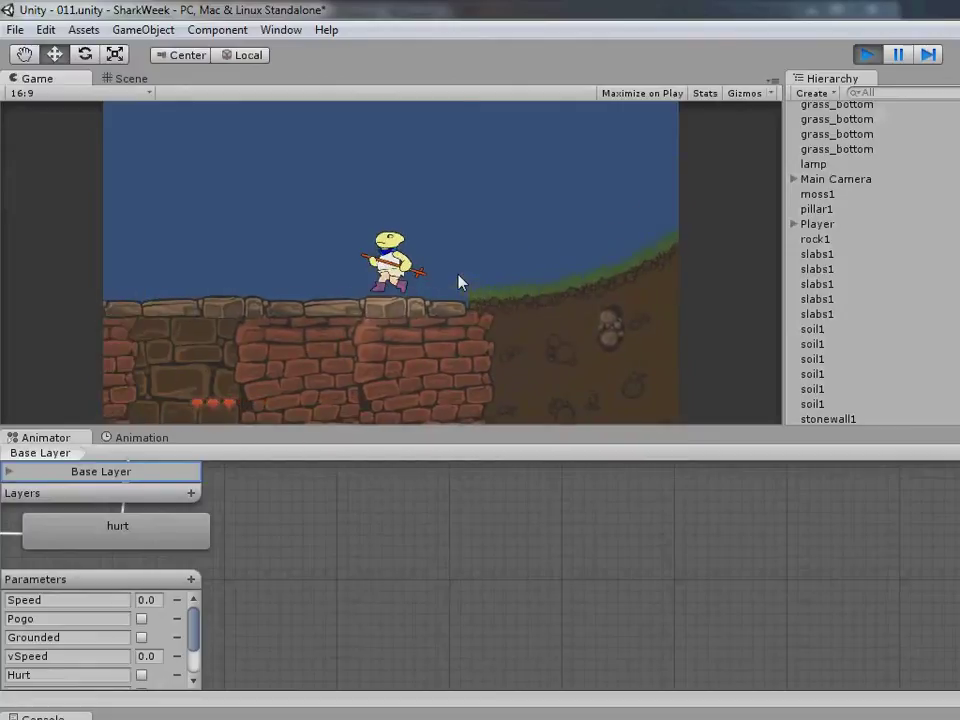
pyautogui.press('Right')
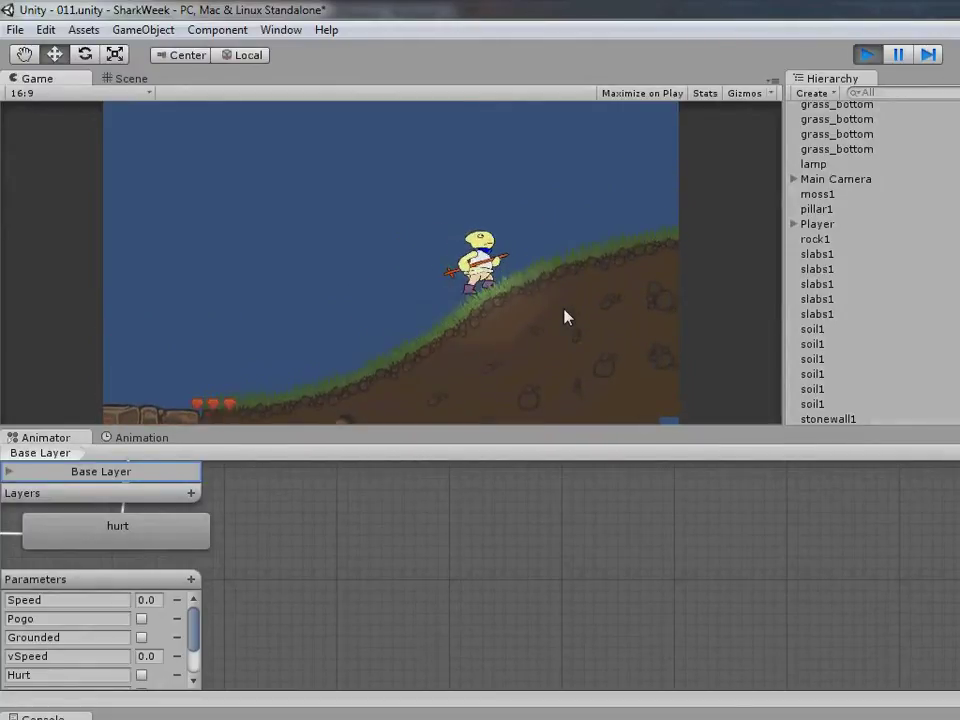
pyautogui.press('Left')
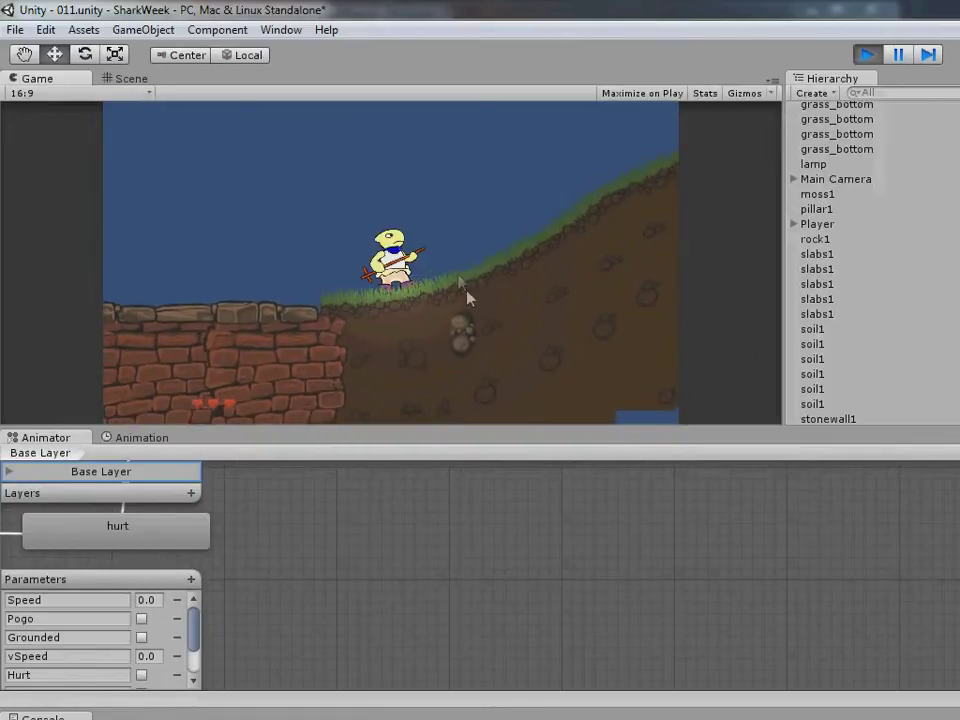
# In Pogo.js, delete the opening /* above 'if ( this.grounded )'.
pyautogui.hotkey('alt', 'Tab')
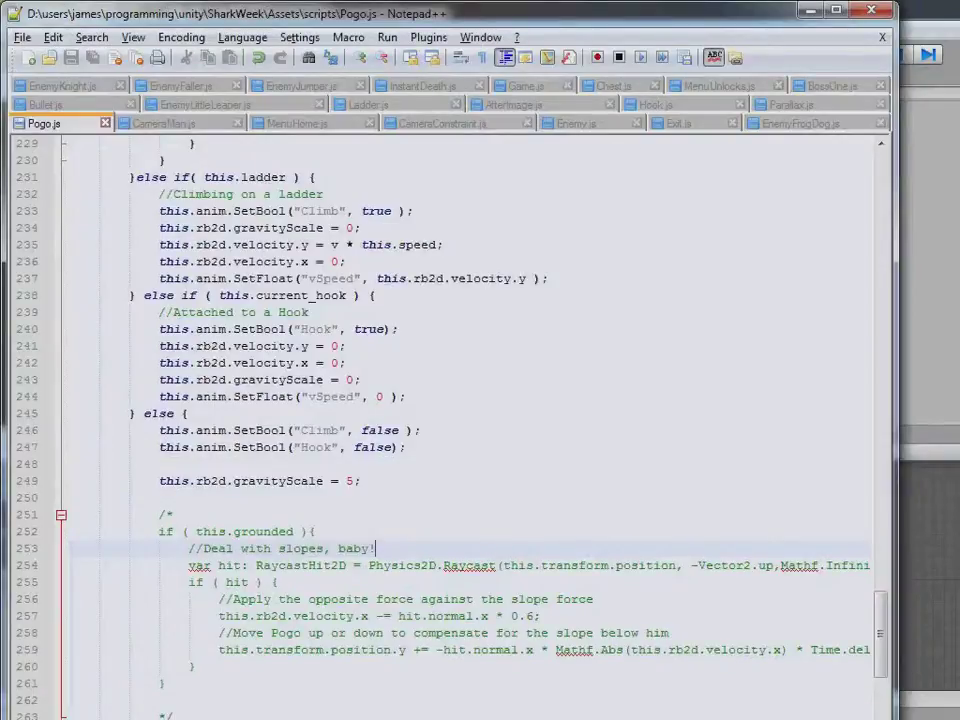
pyautogui.press('Up')
pyautogui.press('Up')
pyautogui.hotkey('shift', 'Up')
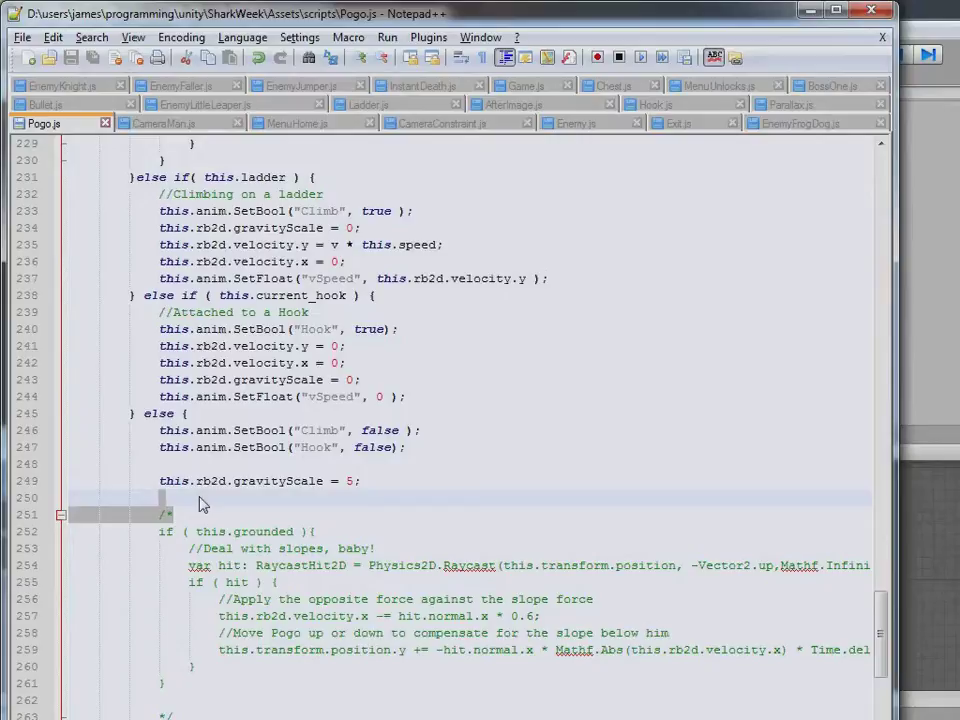
pyautogui.press('BackSpace')
# Delete the matching closing */ line and maximize the Notepad++ window.
pyautogui.click(212, 681)
pyautogui.hotkey('shift', 'Down')
pyautogui.hotkey('shift', 'Down')
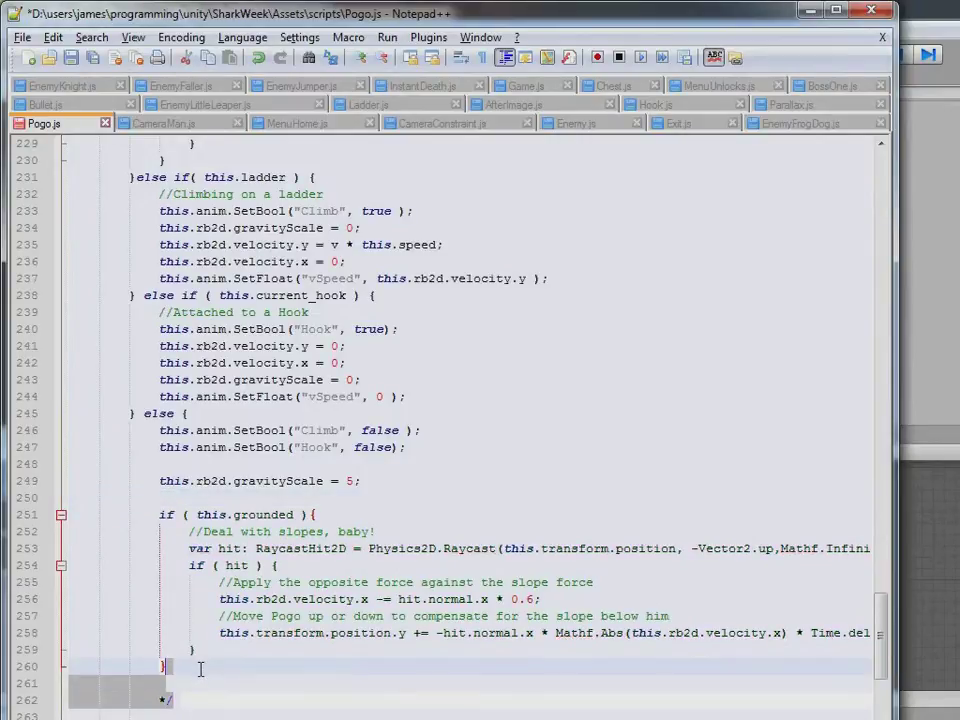
pyautogui.press('BackSpace')
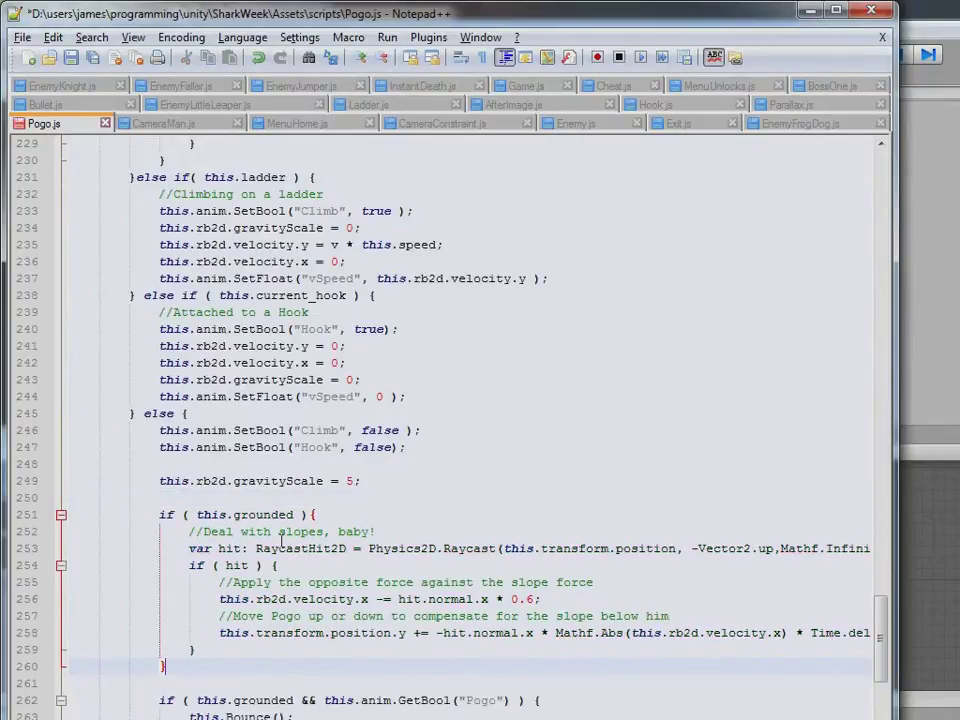
pyautogui.scroll(5, 285, 545)
pyautogui.scroll(-4, 295, 585)
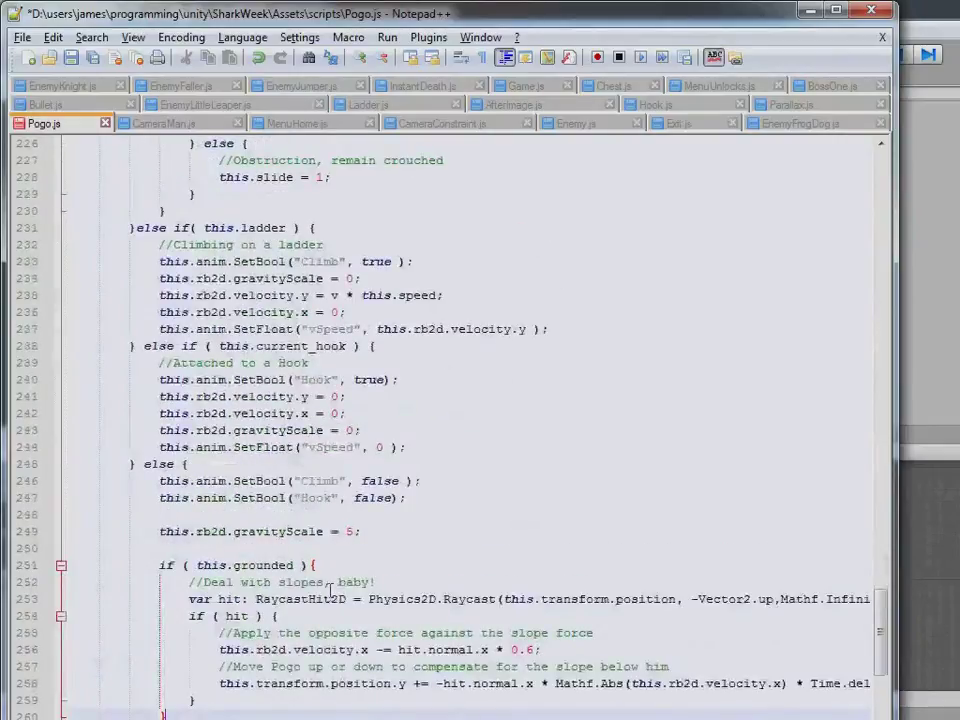
pyautogui.press('super+Up')
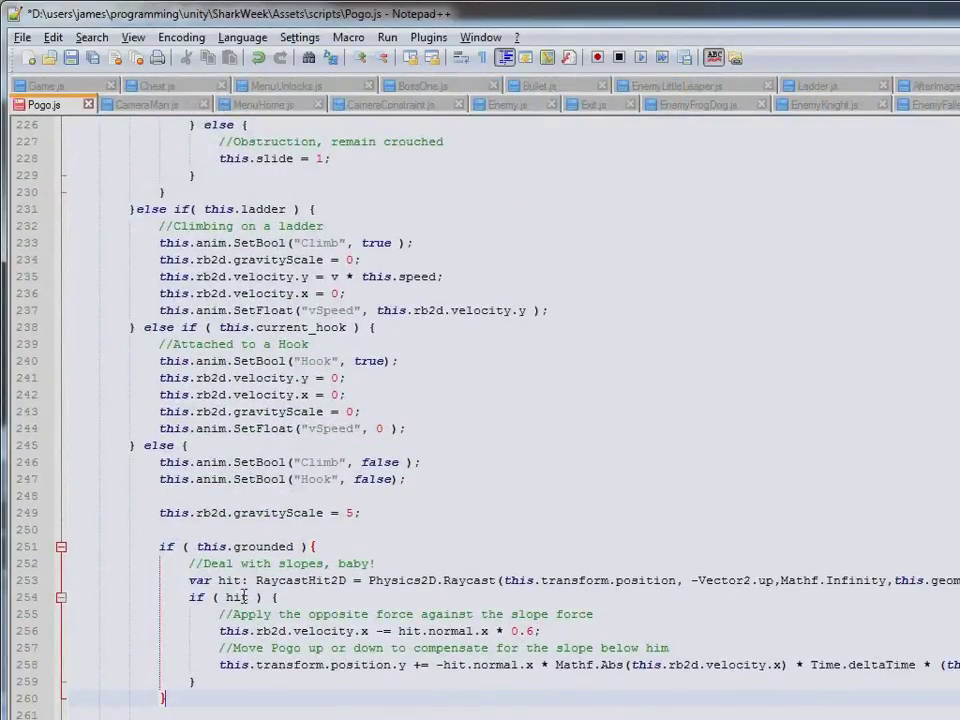
pyautogui.moveTo(198, 546); pyautogui.dragTo(293, 546)
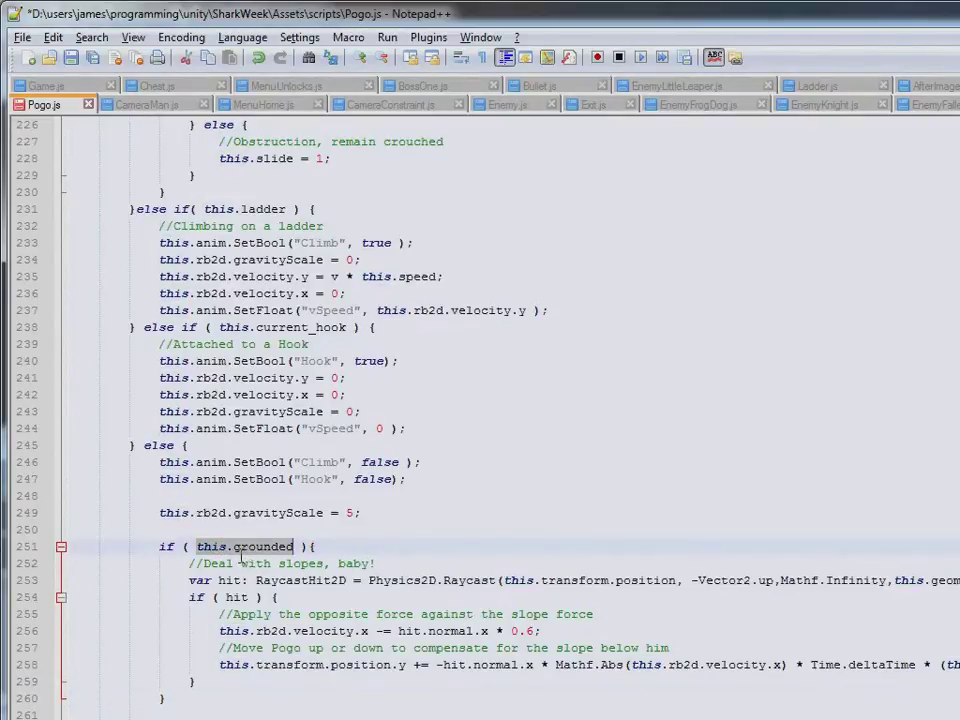
pyautogui.scroll(5, 241, 556)
pyautogui.scroll(-6, 241, 556)
pyautogui.scroll(1, 241, 556)
pyautogui.scroll(-1, 241, 556)
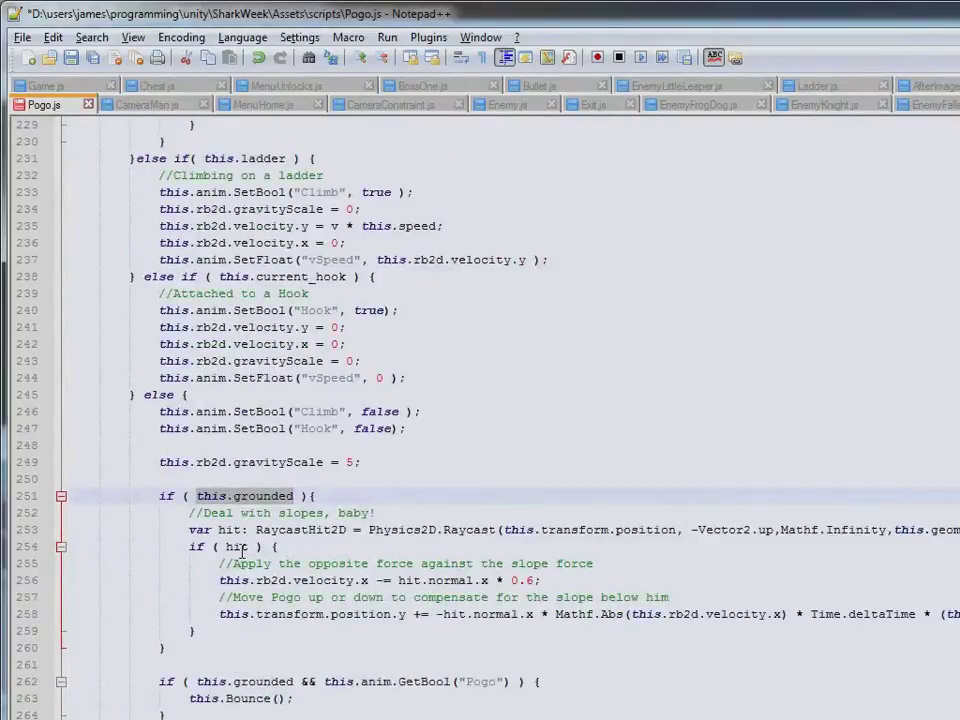
pyautogui.doubleClick(300, 530)
pyautogui.scroll(-1, 305, 528)
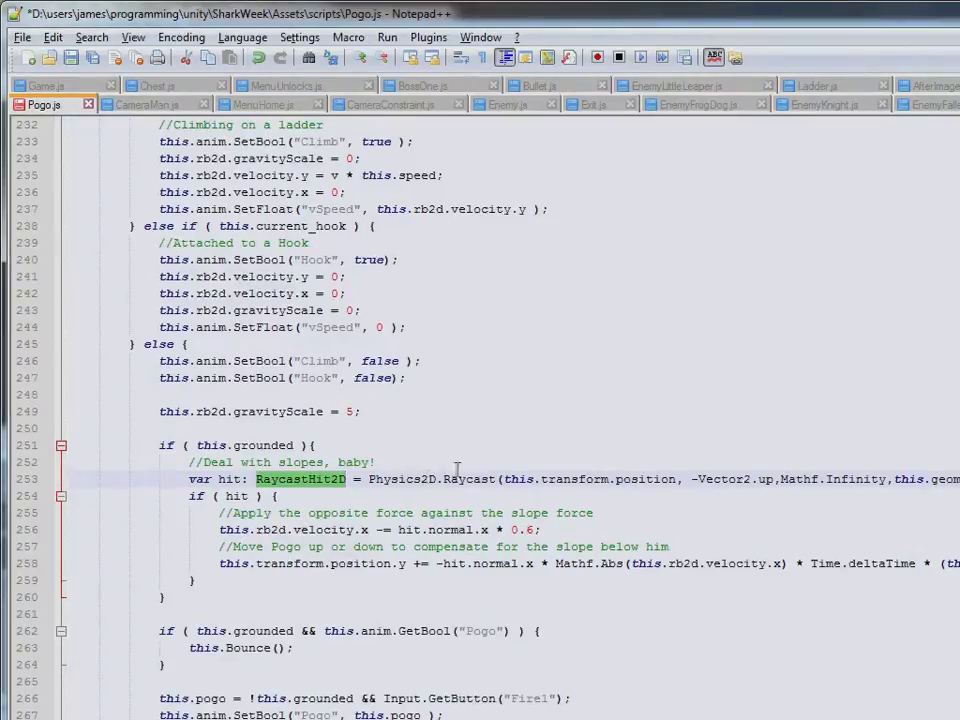
pyautogui.doubleClick(625, 479)
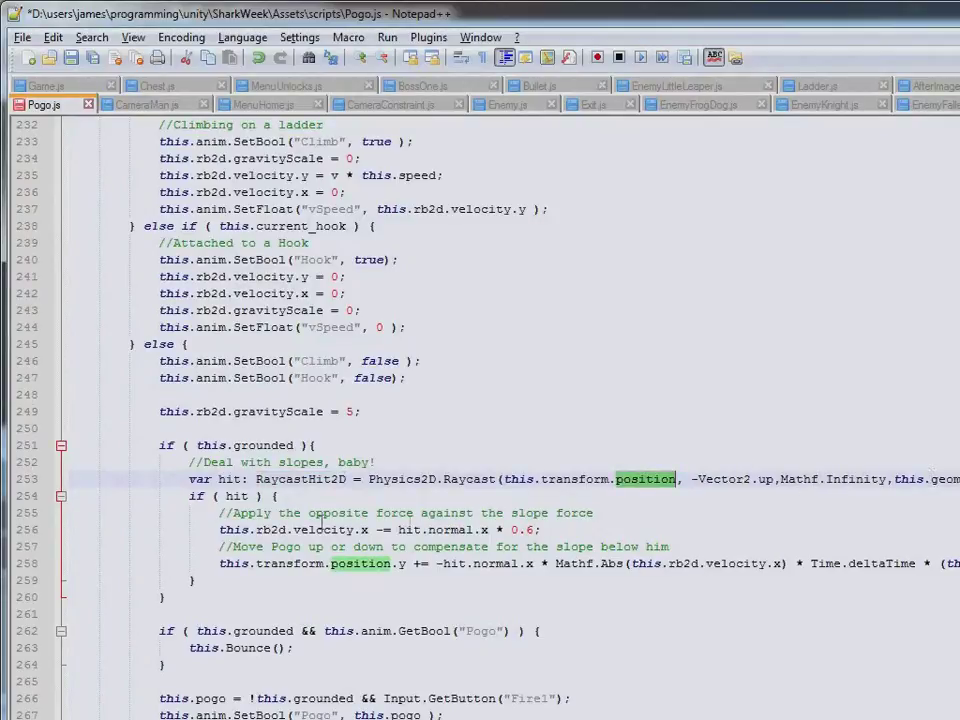
pyautogui.doubleClick(237, 496)
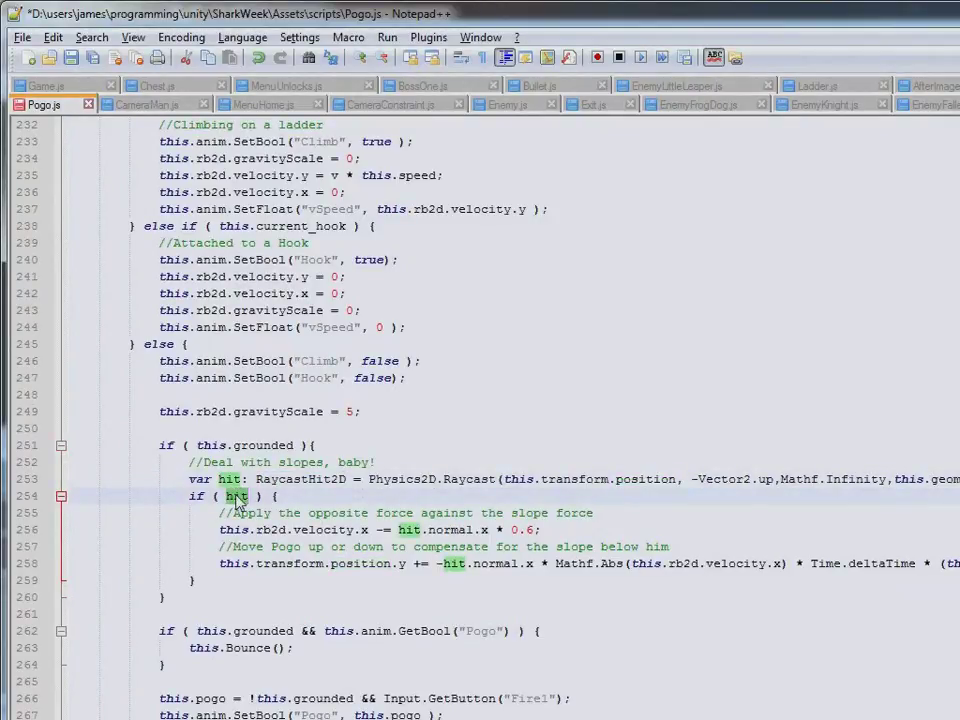
pyautogui.doubleClick(270, 529)
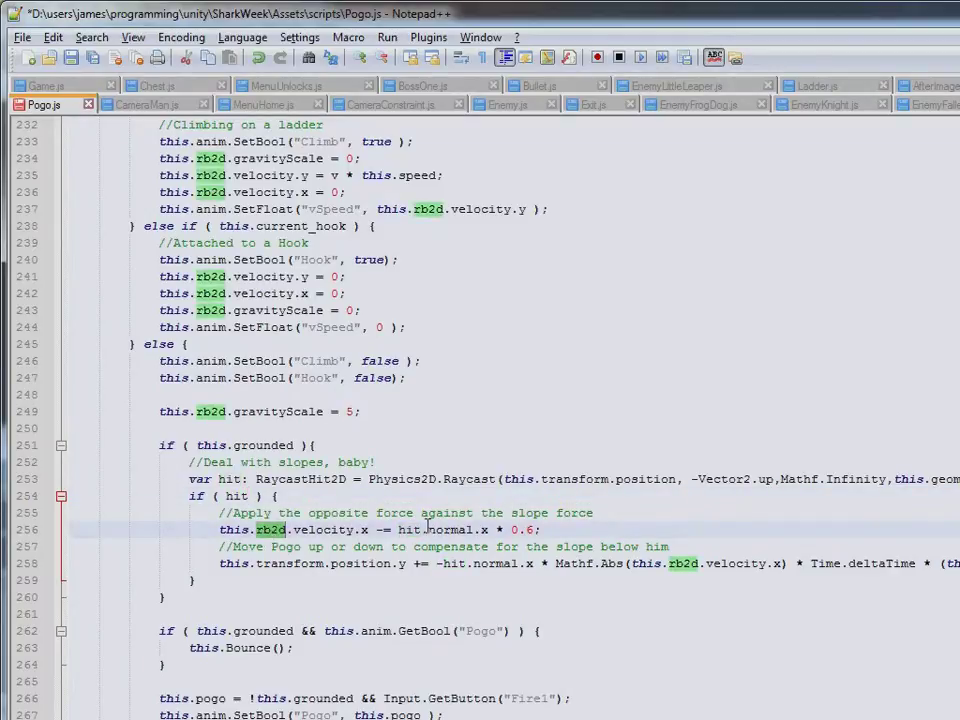
pyautogui.doubleClick(368, 563)
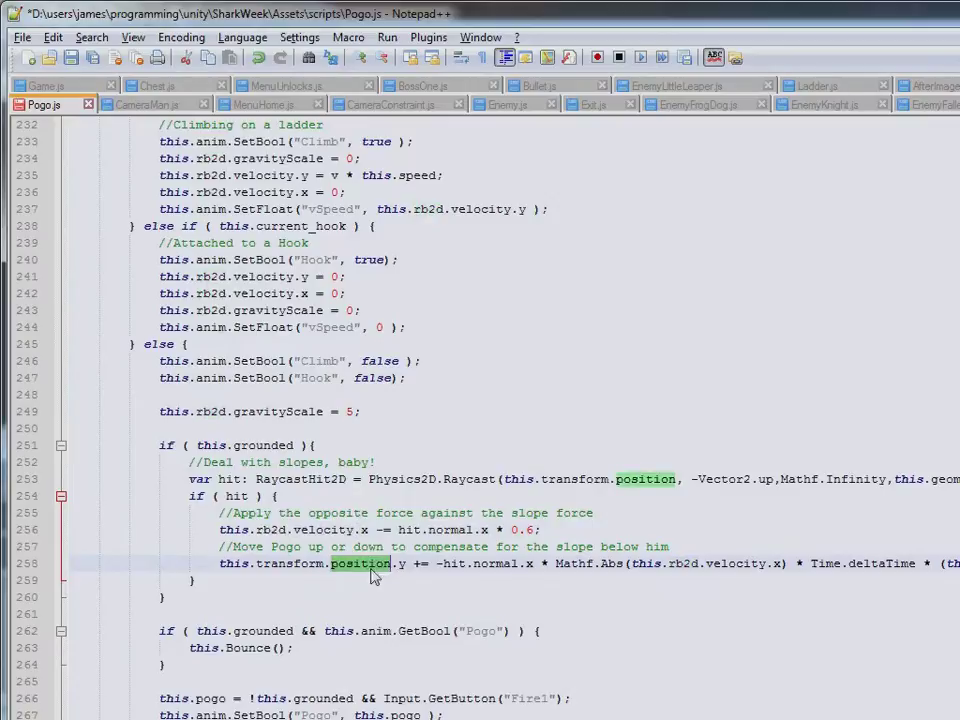
pyautogui.click(398, 563)
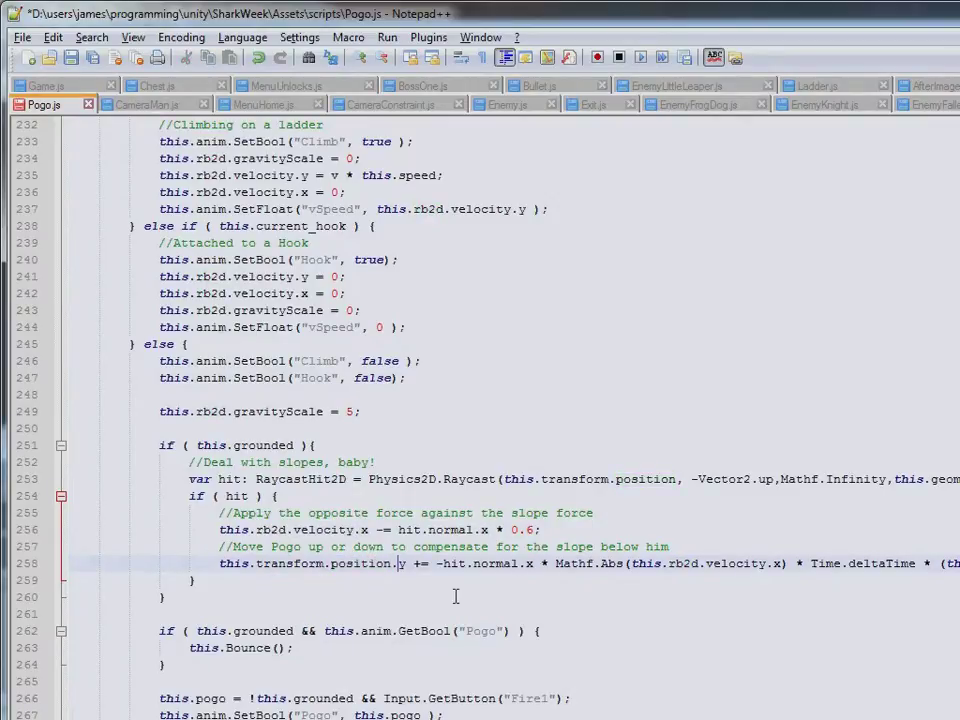
pyautogui.doubleClick(402, 563)
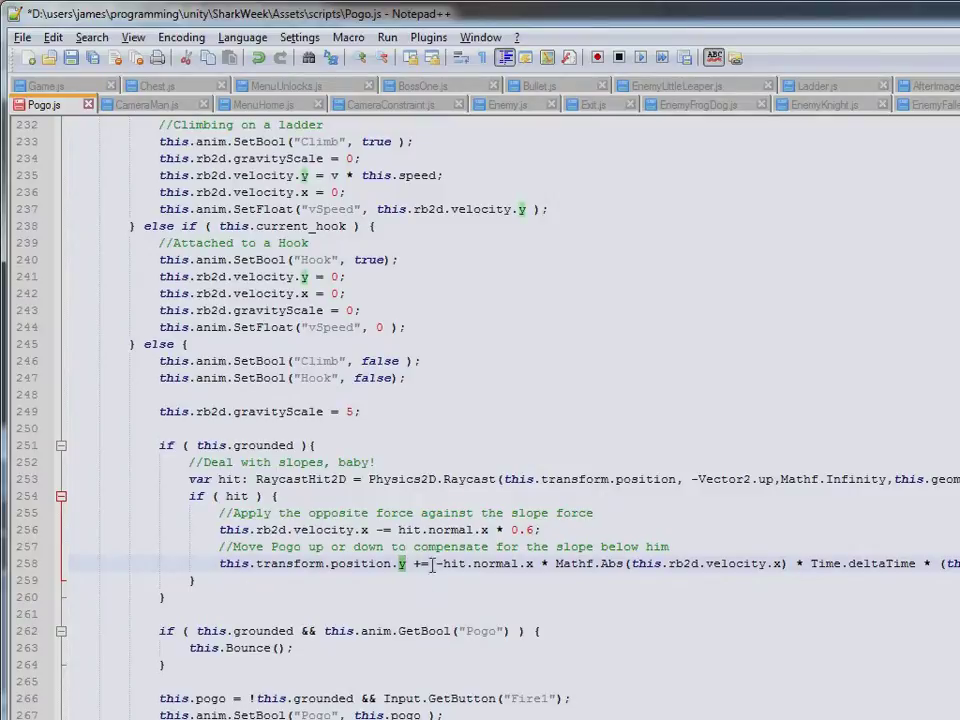
pyautogui.press('Right')
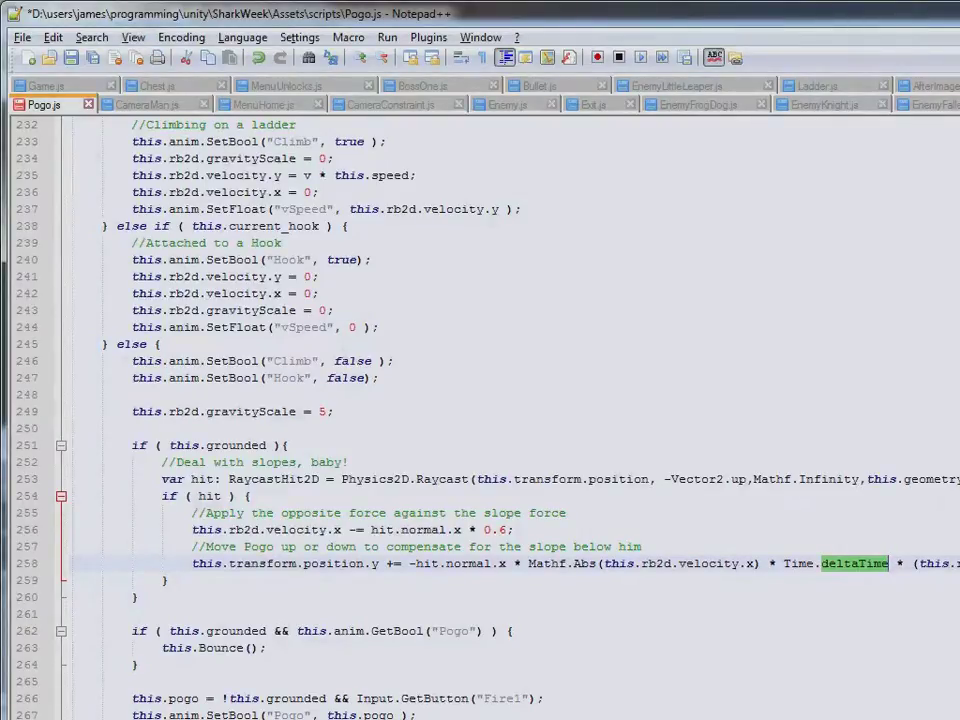
pyautogui.doubleClick(749, 563)
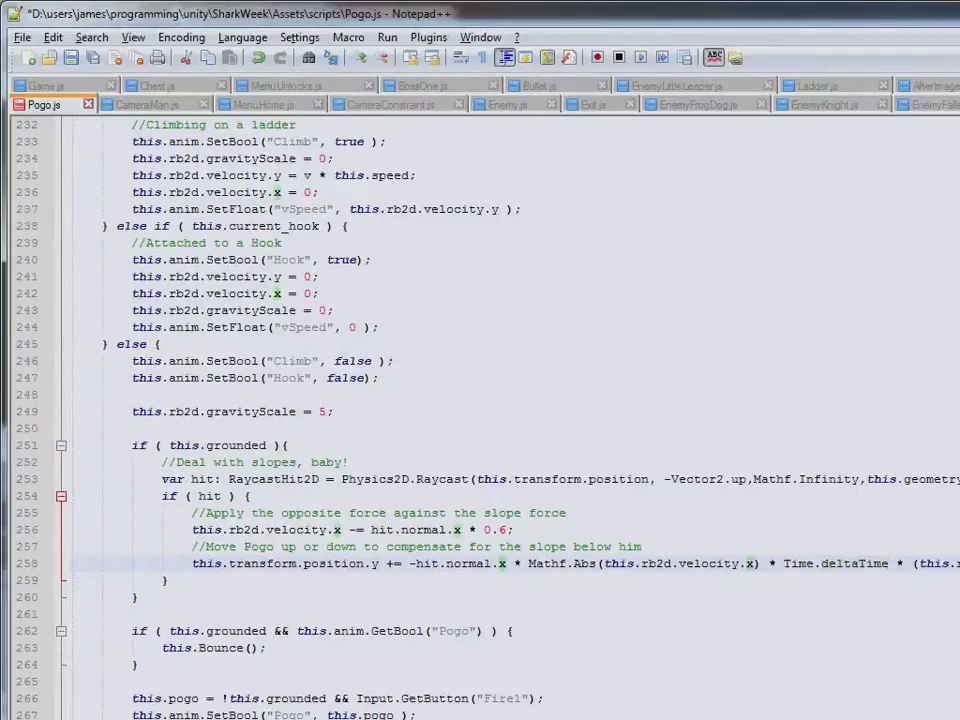
pyautogui.click(890, 563)
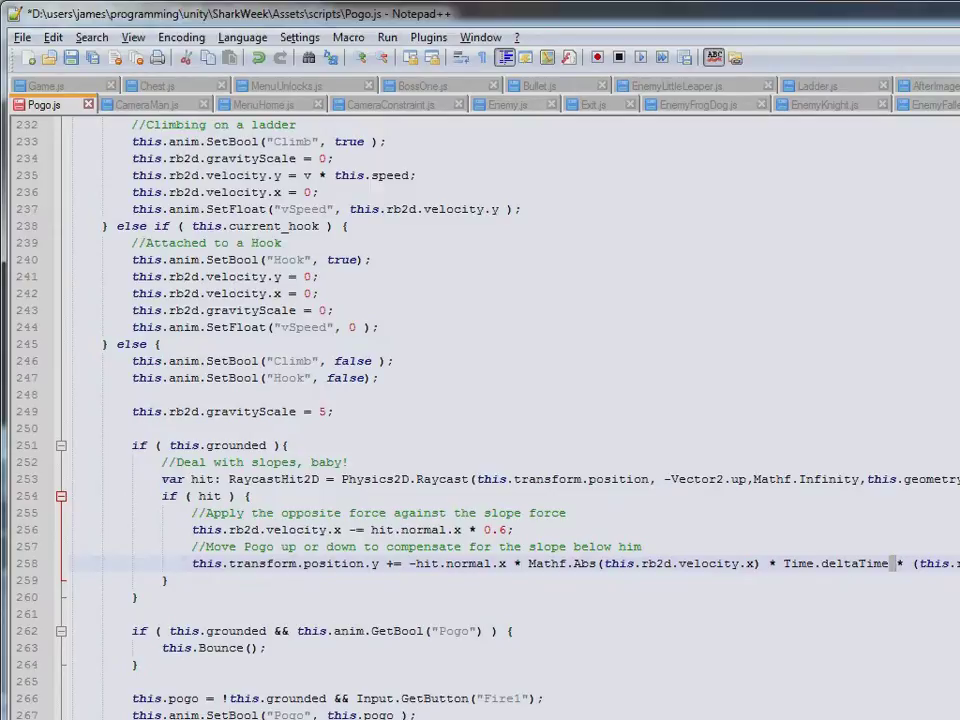
pyautogui.hotkey('ctrl', 'Right')
pyautogui.hotkey('ctrl', 'Right')
pyautogui.hotkey('ctrl', 'shift', 'Right')
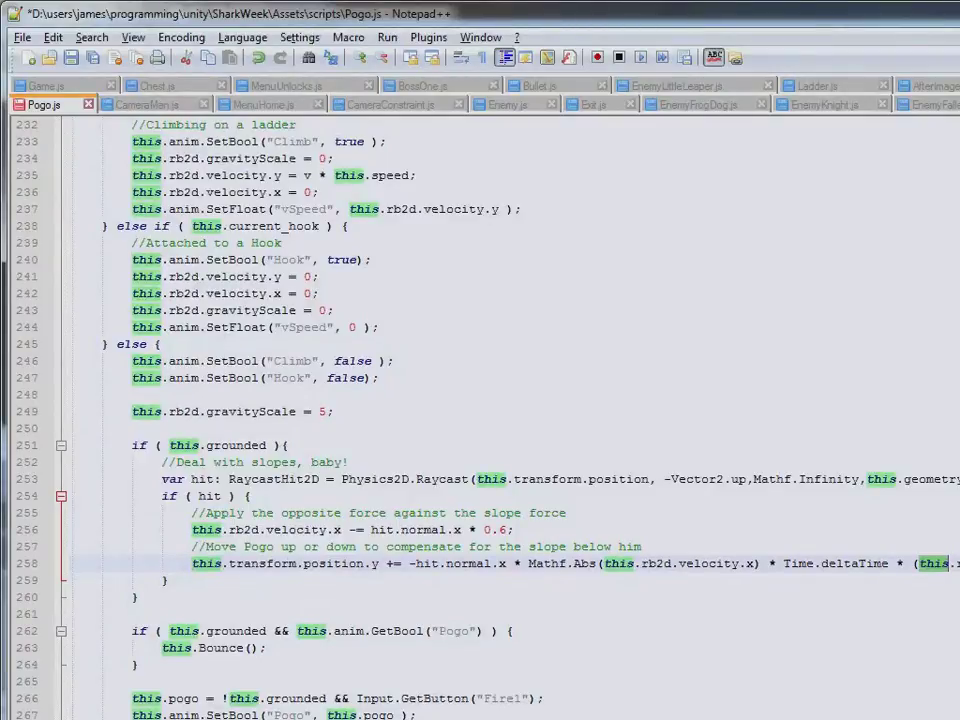
pyautogui.doubleClick(468, 563)
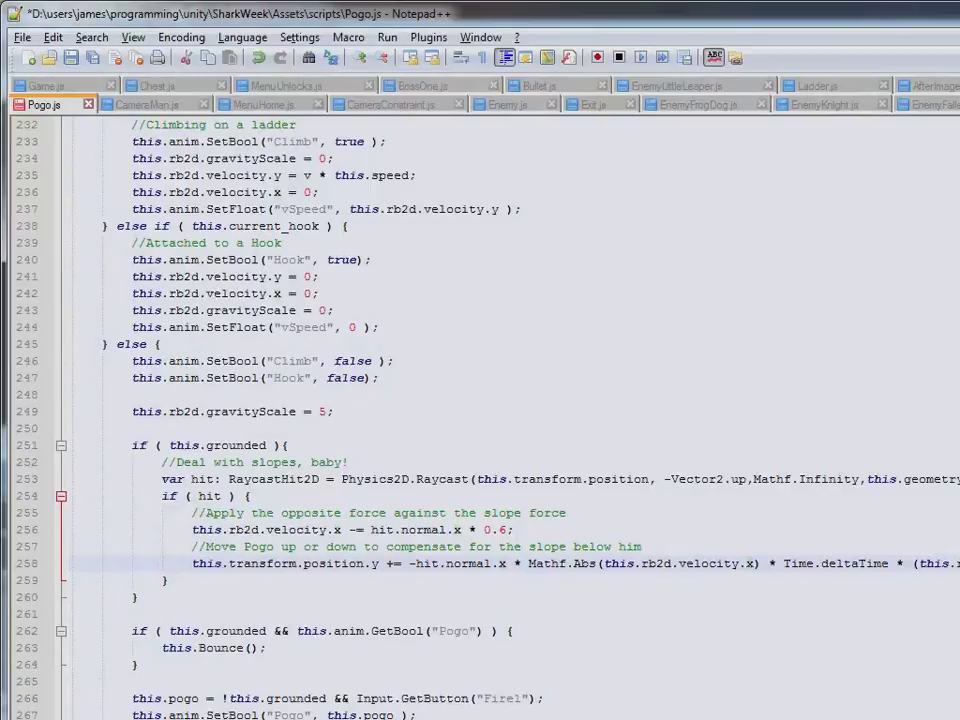
pyautogui.click(912, 563)
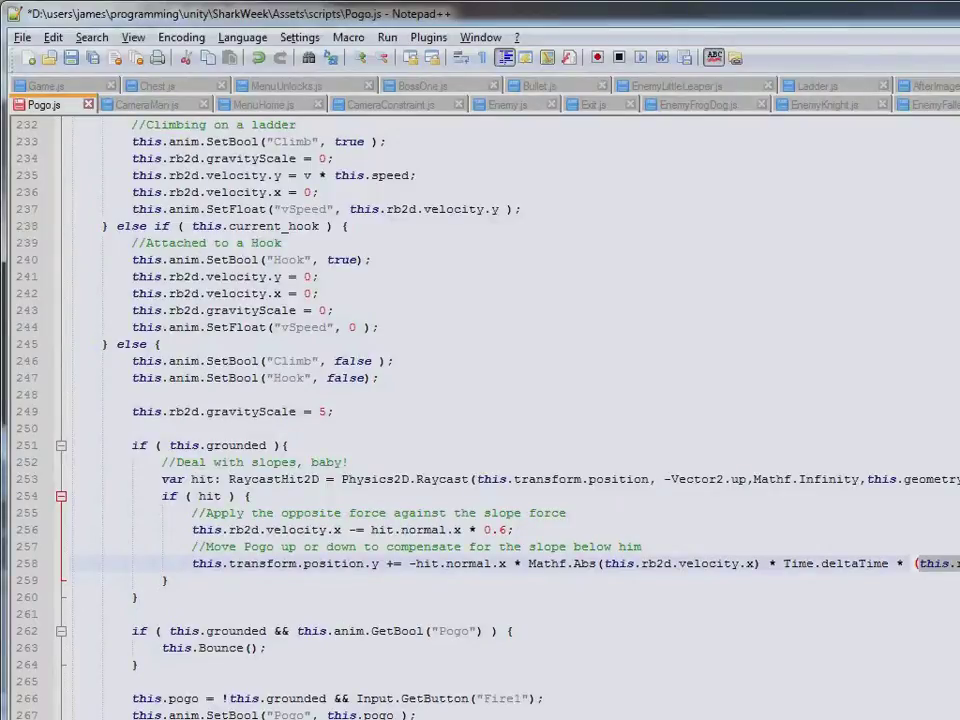
# Save Pogo.js, then highlight 'velocity', 'hit' and 'x' on line 256's force line.
pyautogui.hotkey('ctrl', 's')
pyautogui.press('Up')
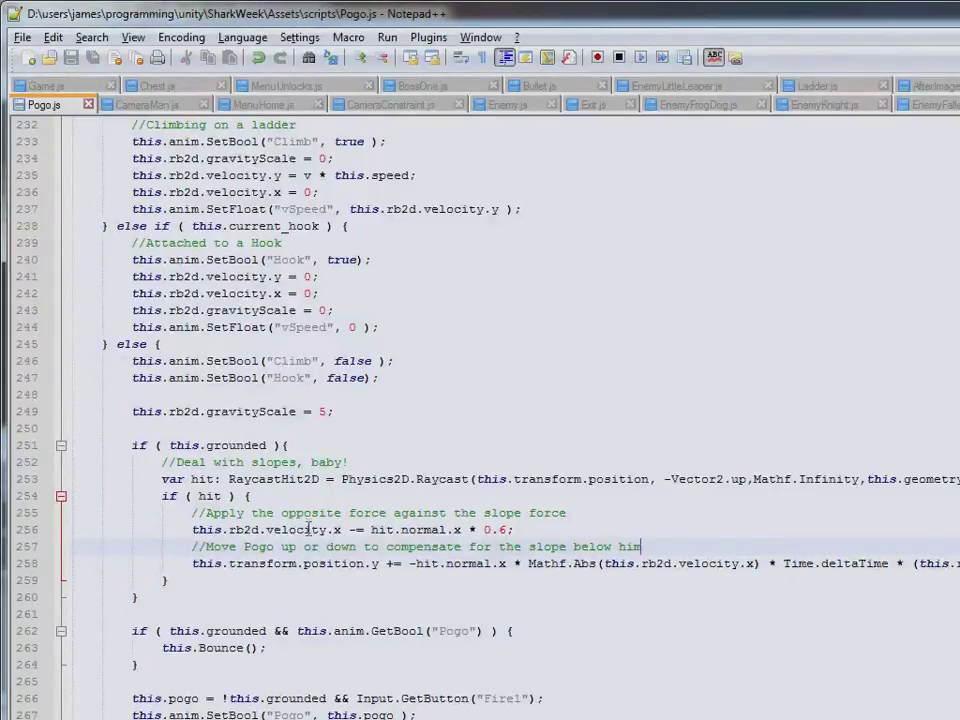
pyautogui.click(318, 529)
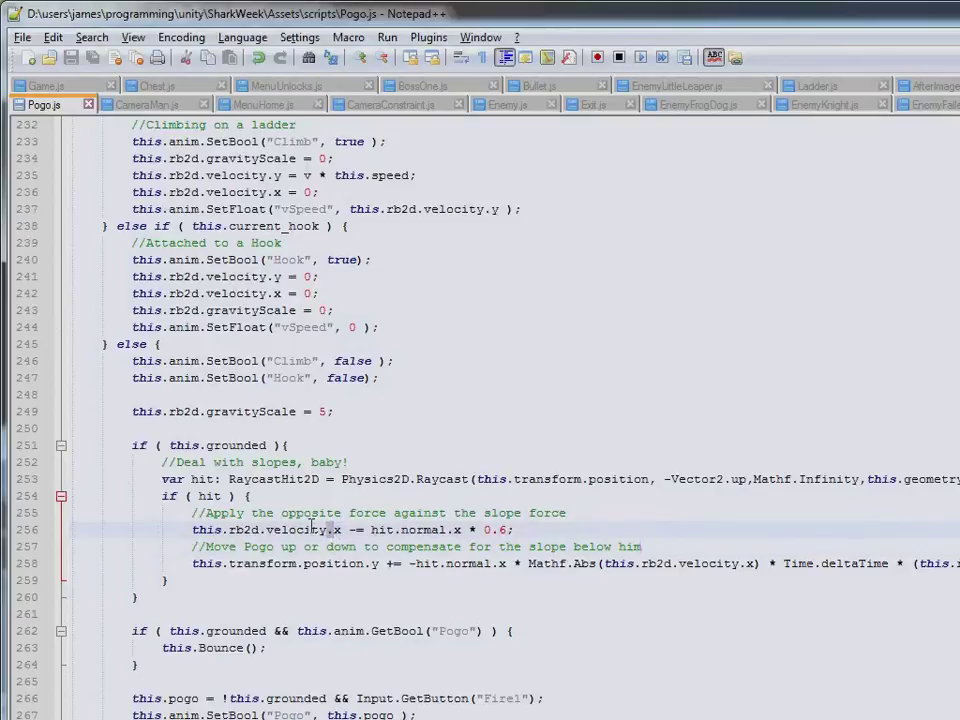
pyautogui.doubleClick(320, 529)
pyautogui.doubleClick(382, 529)
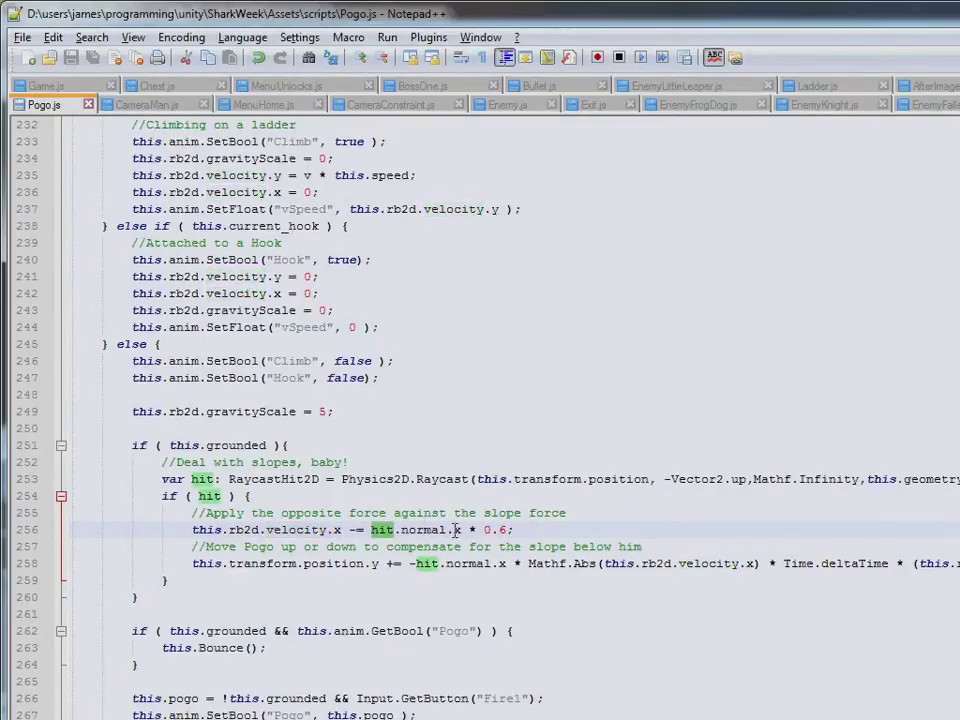
pyautogui.doubleClick(337, 530)
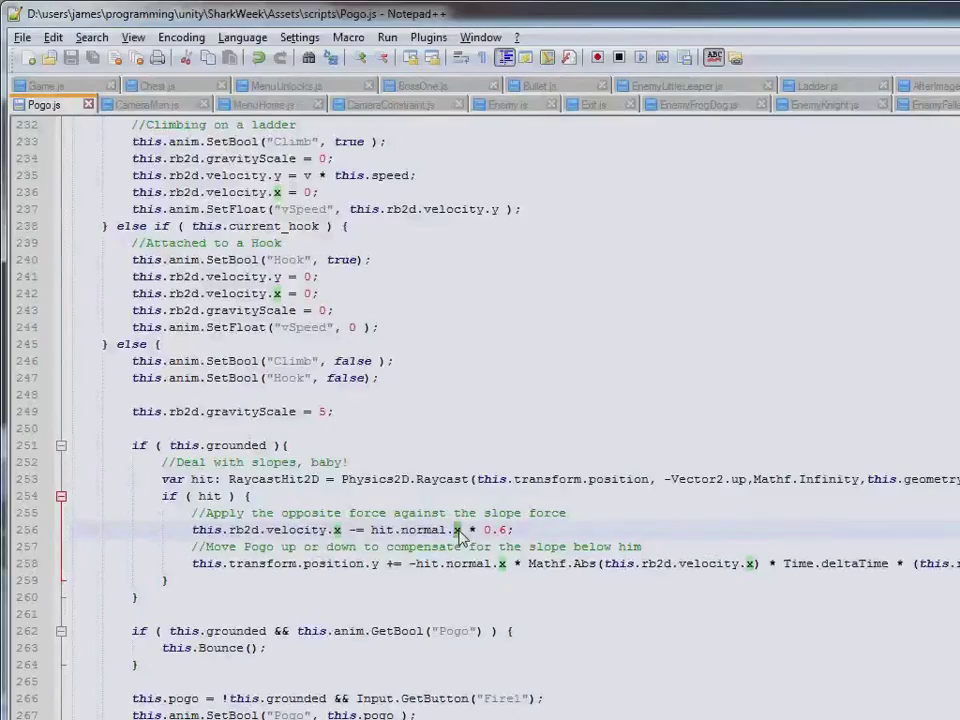
# Replace the 0.6 multiplier on line 256 with 1 and return to the running game.
pyautogui.moveTo(508, 531); pyautogui.dragTo(482, 531)
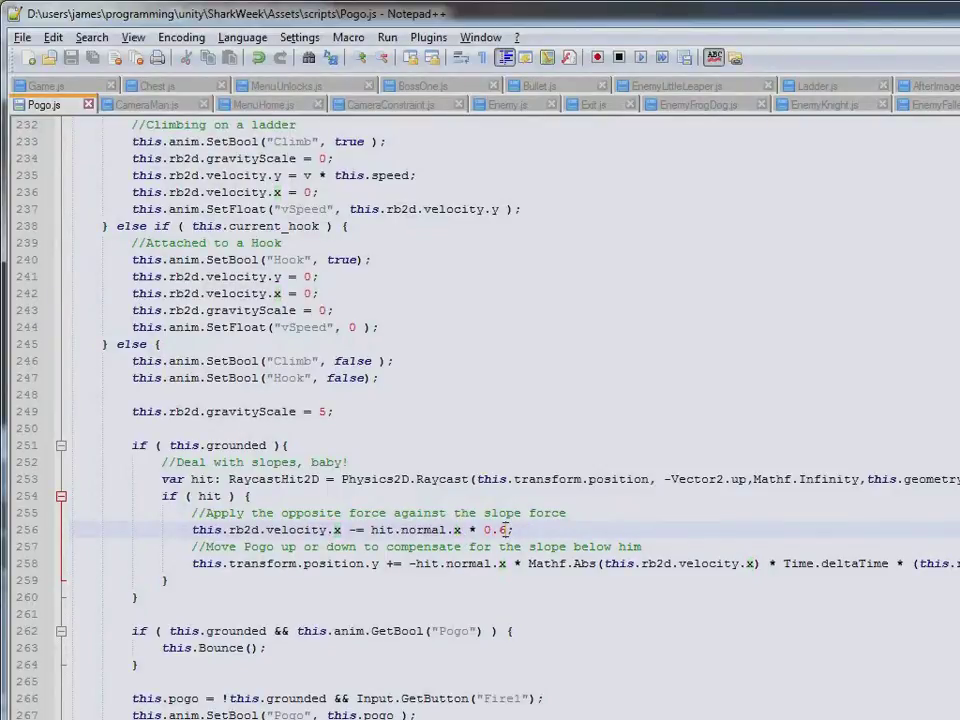
pyautogui.write('1')
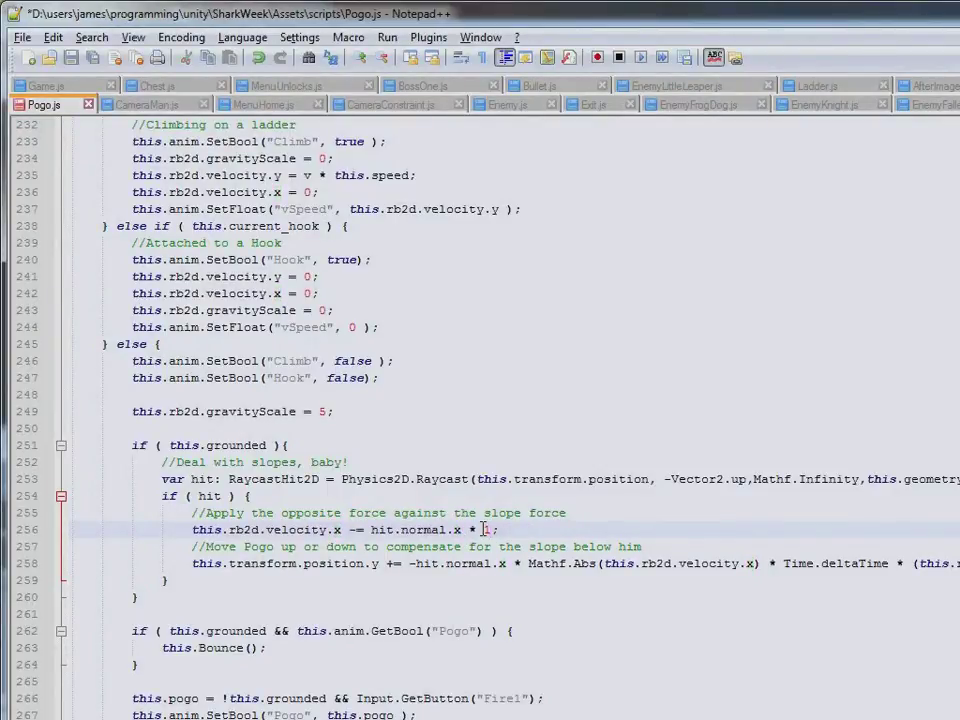
pyautogui.hotkey('alt', 'Tab')
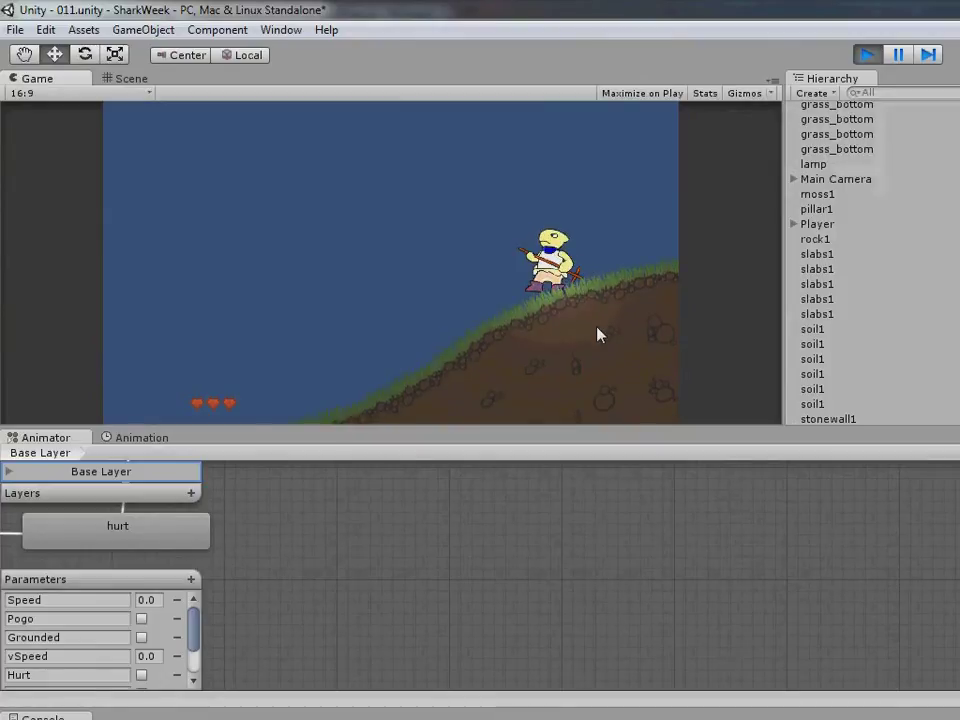
# Walk the player down the grassy hill and back up to check for sliding.
pyautogui.press('Left')
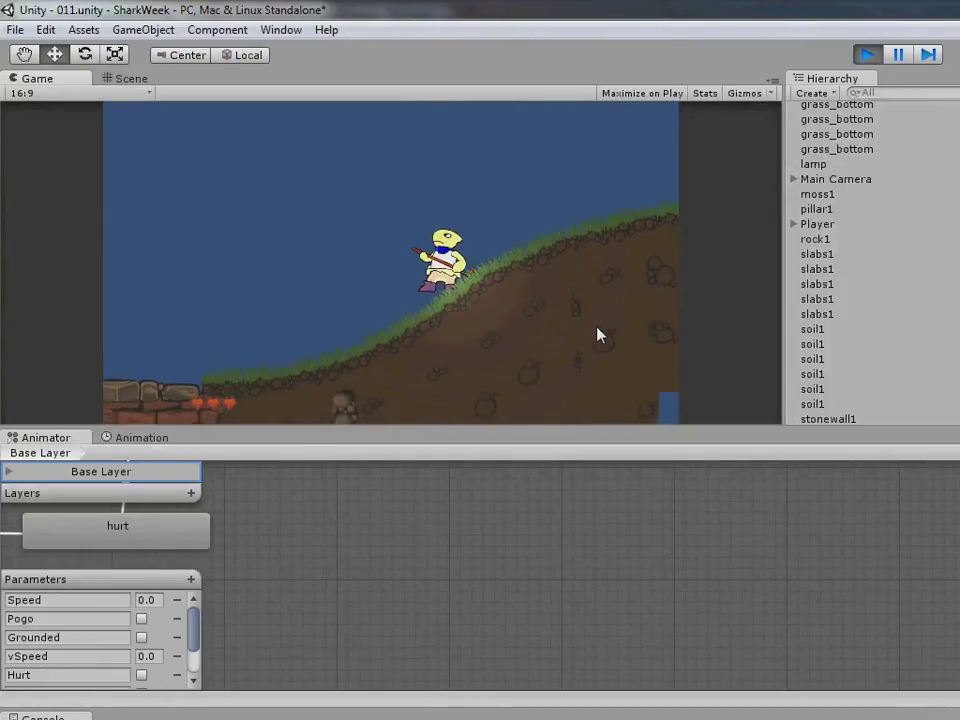
pyautogui.press('Left')
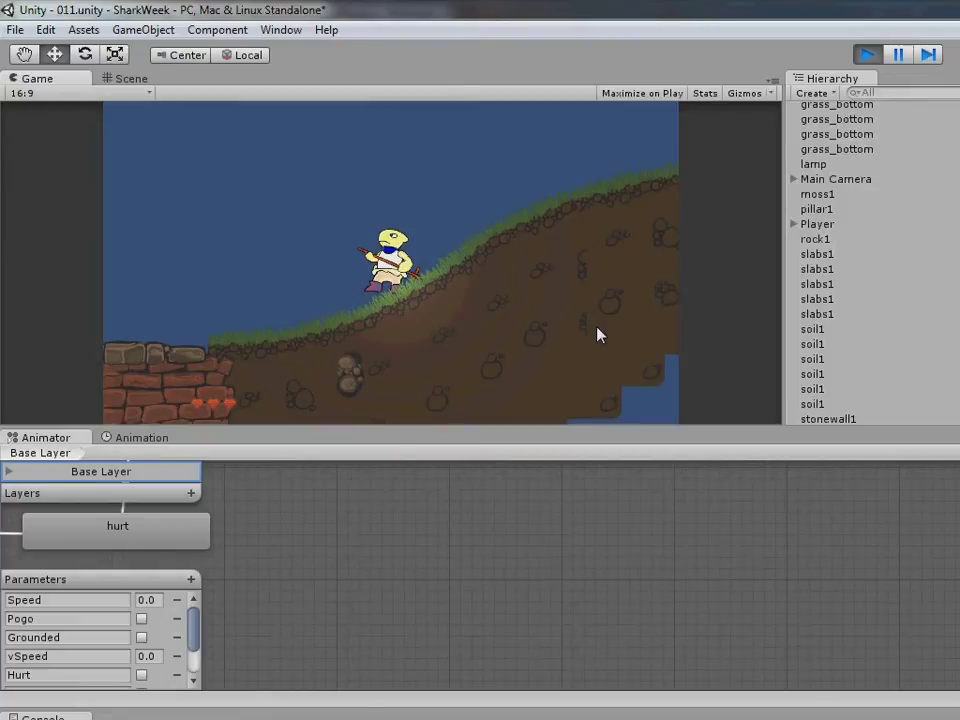
pyautogui.press('Right')
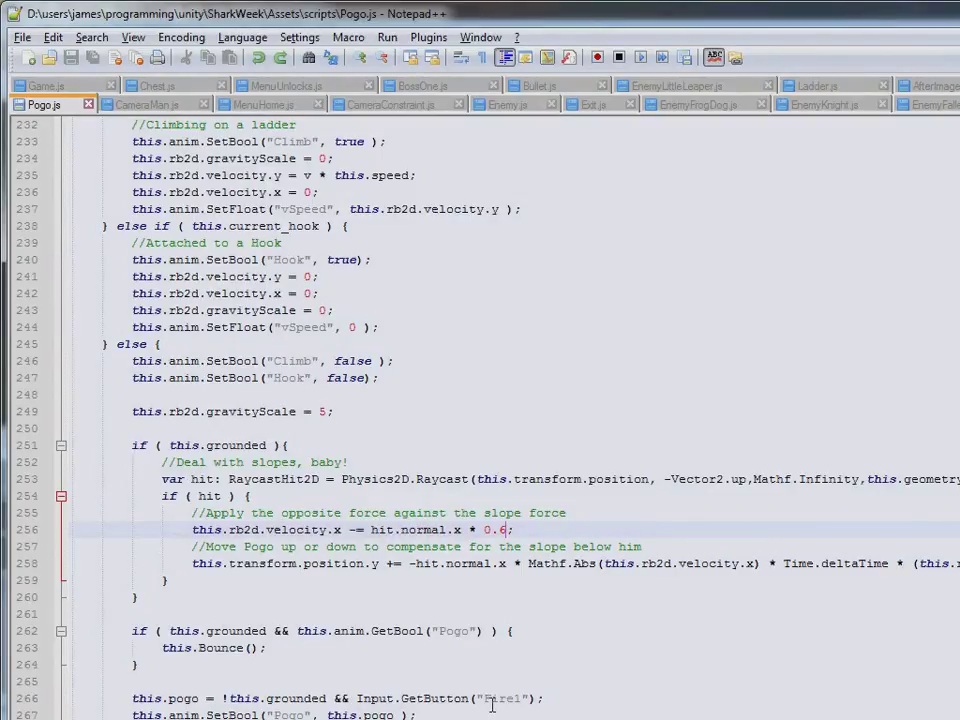
pyautogui.hotkey('alt', 'Tab')
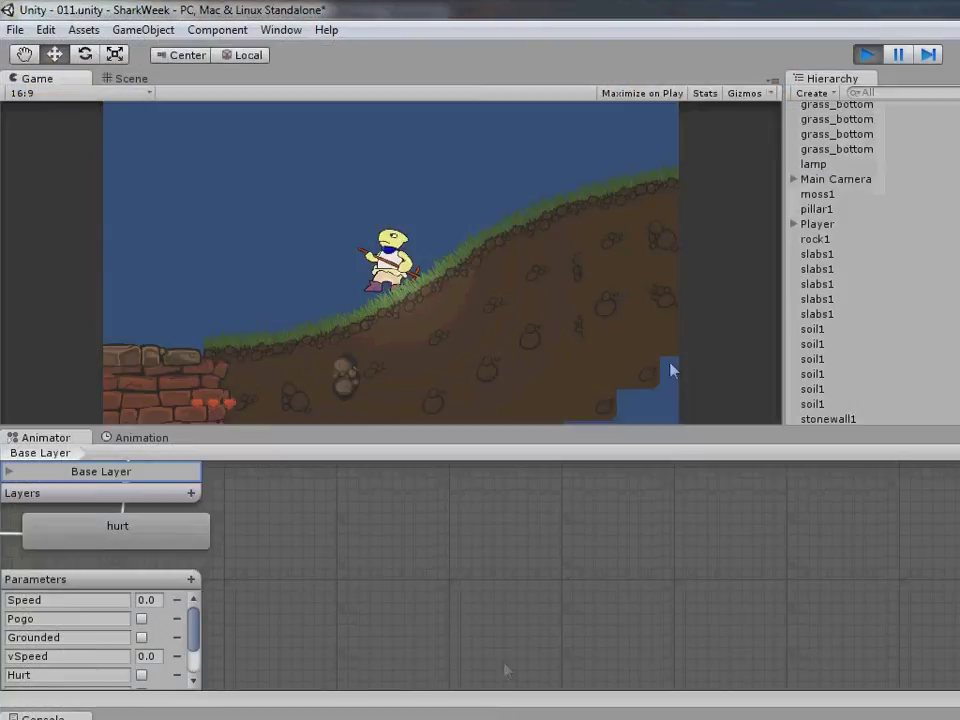